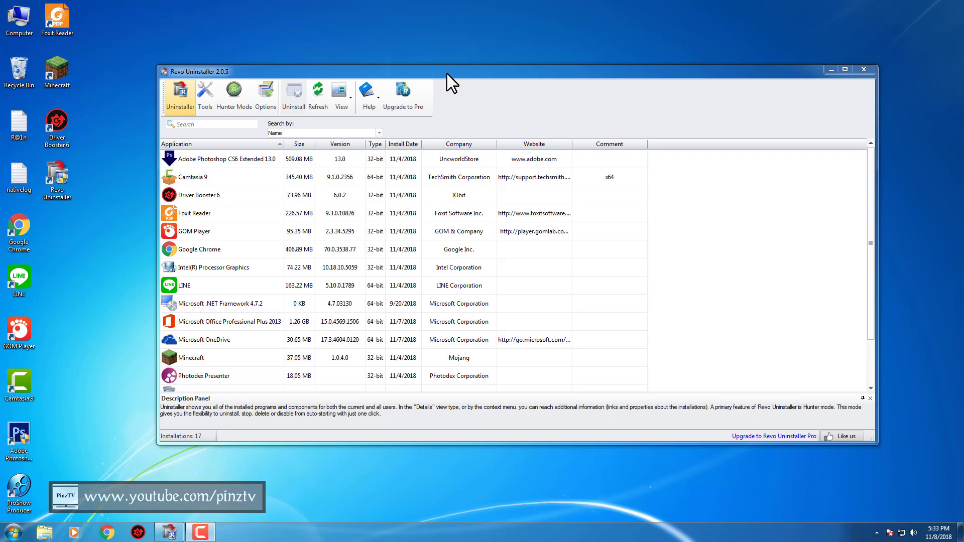
Step: Open Programs and Features in Control Panel, bring up the uninstall option for ProShow Producer without running it, and close the window
click(14, 534)
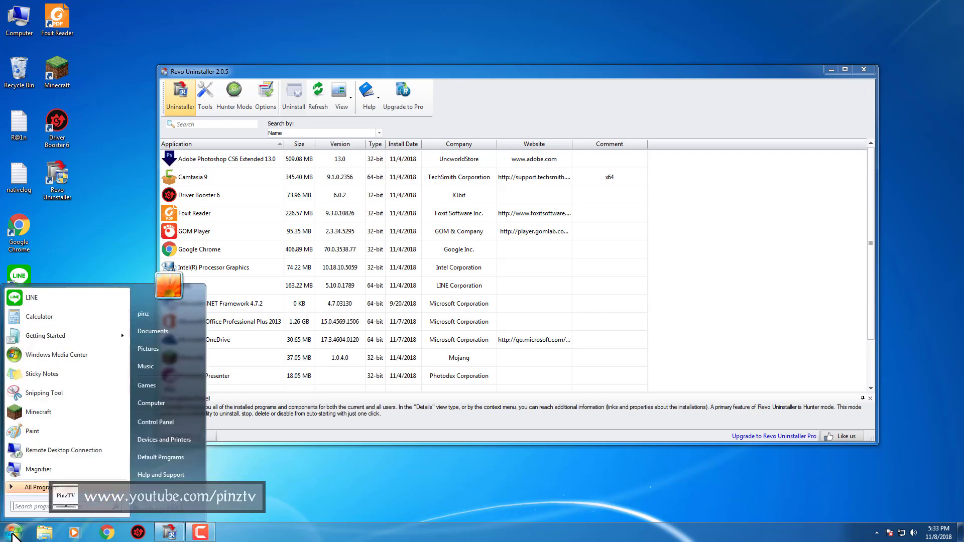
click(158, 421)
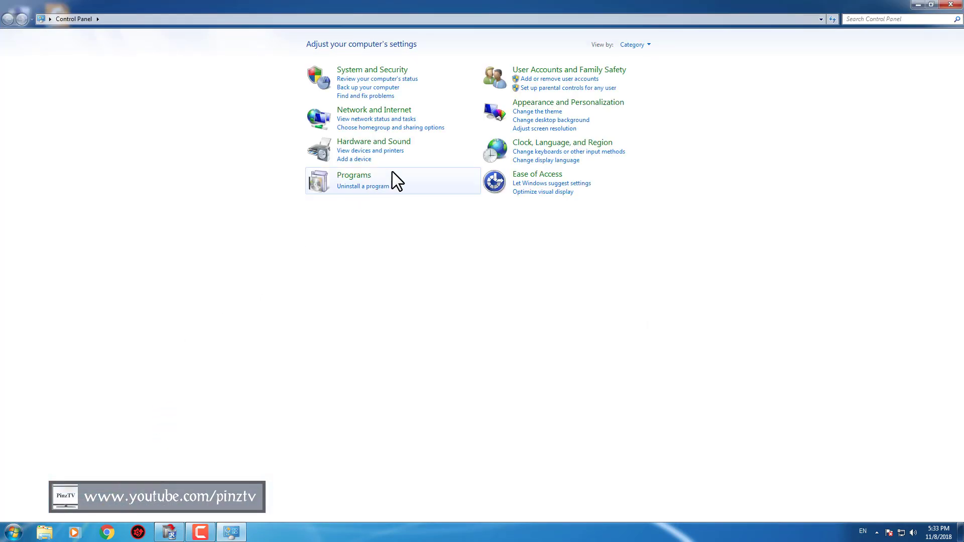
click(348, 176)
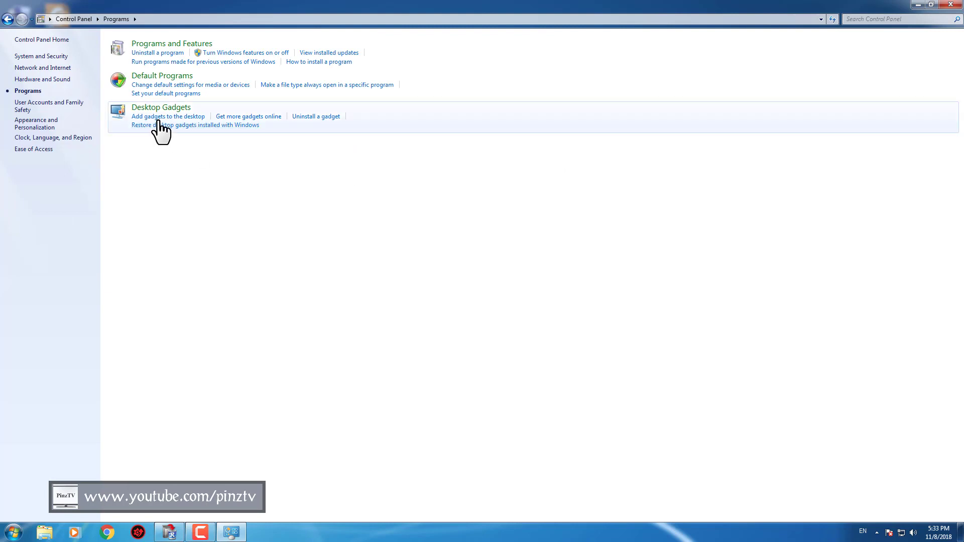
click(175, 55)
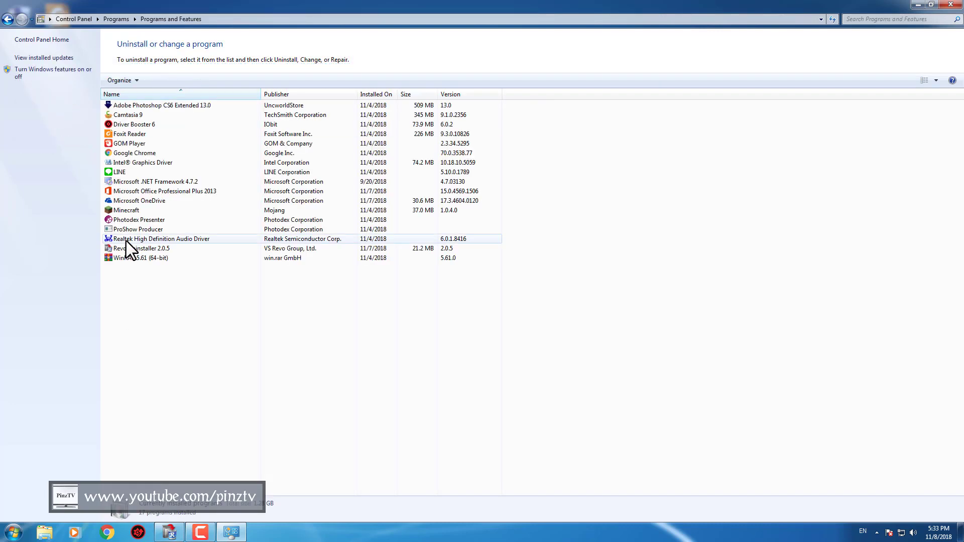
right_click(130, 231)
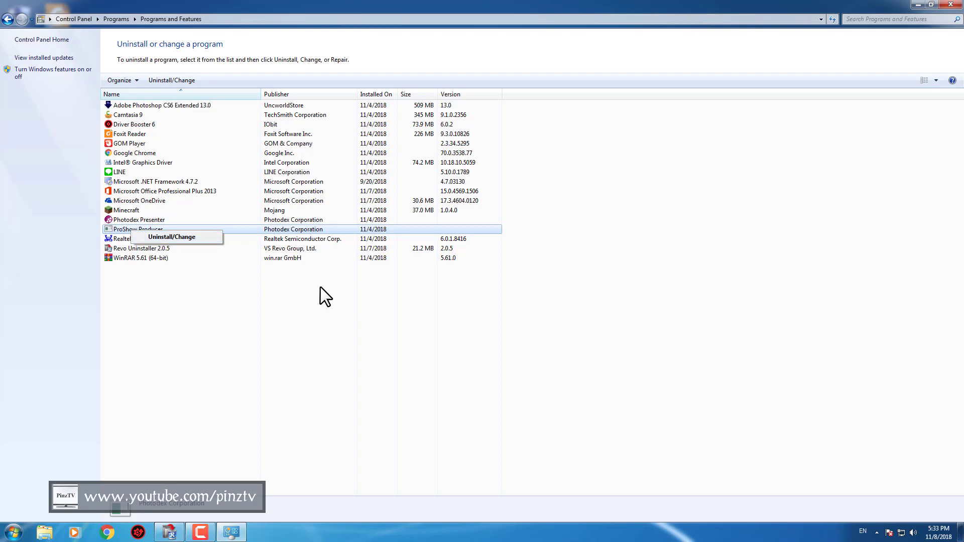
click(325, 352)
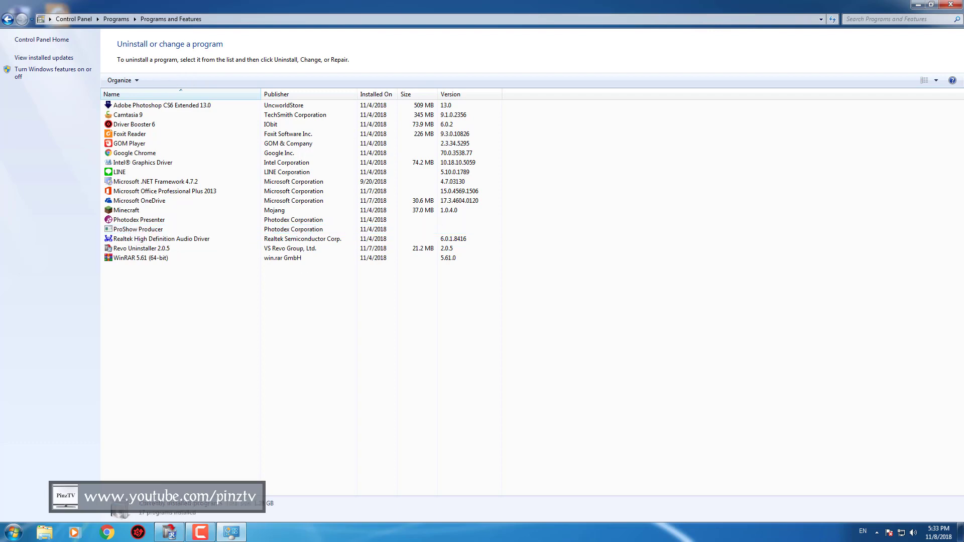
click(950, 5)
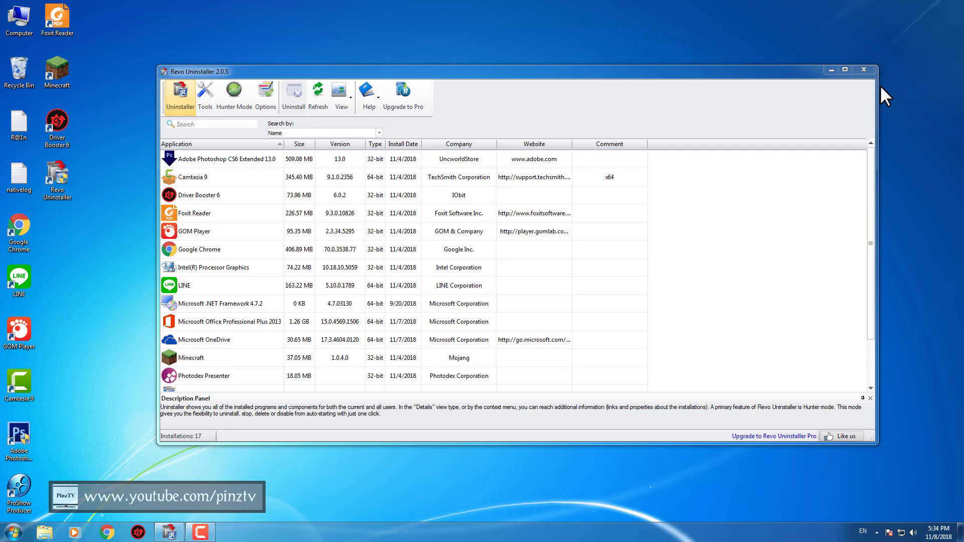
Step: Maximize Revo Uninstaller and restart it from the desktop
key(super+Up)
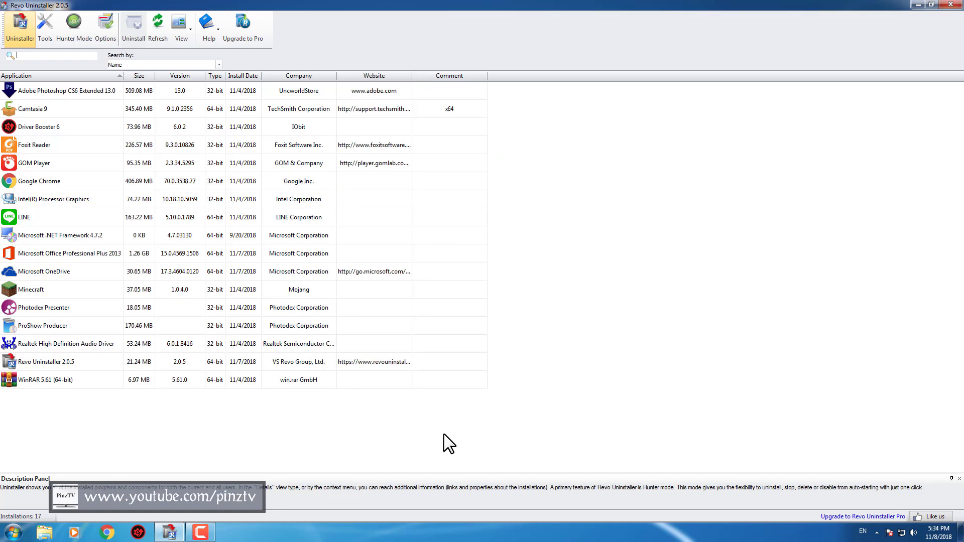
click(950, 4)
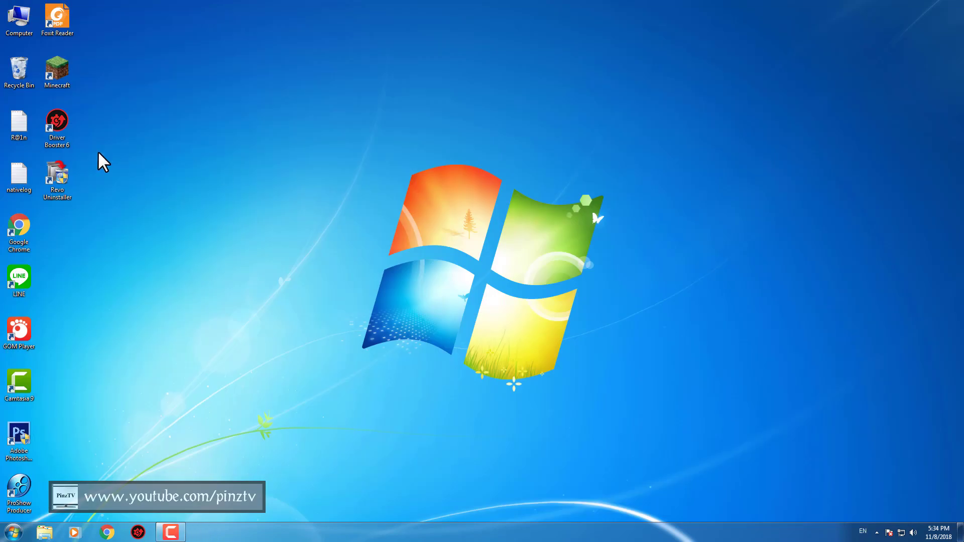
double_click(55, 173)
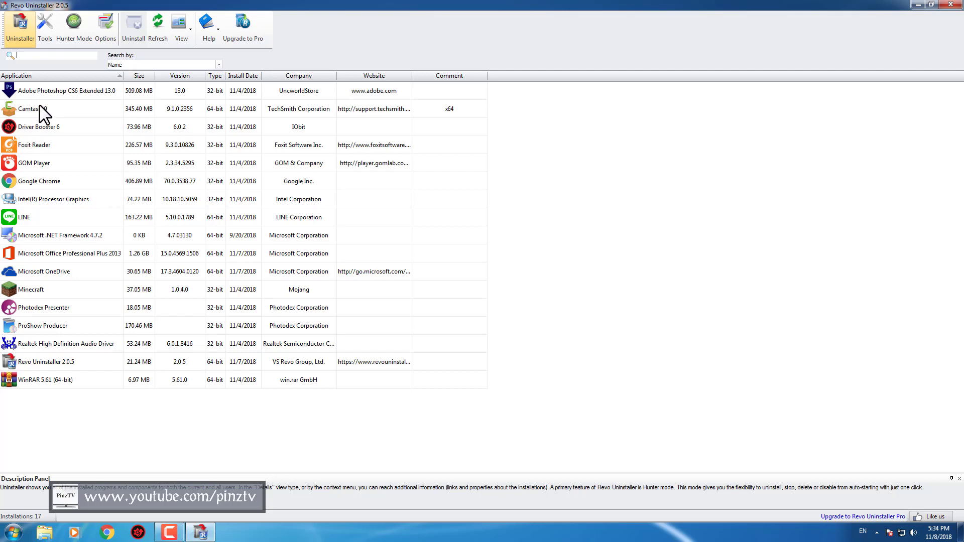
Step: Start uninstalling Driver Booster 6 and confirm the complete removal of the program and its components
click(42, 132)
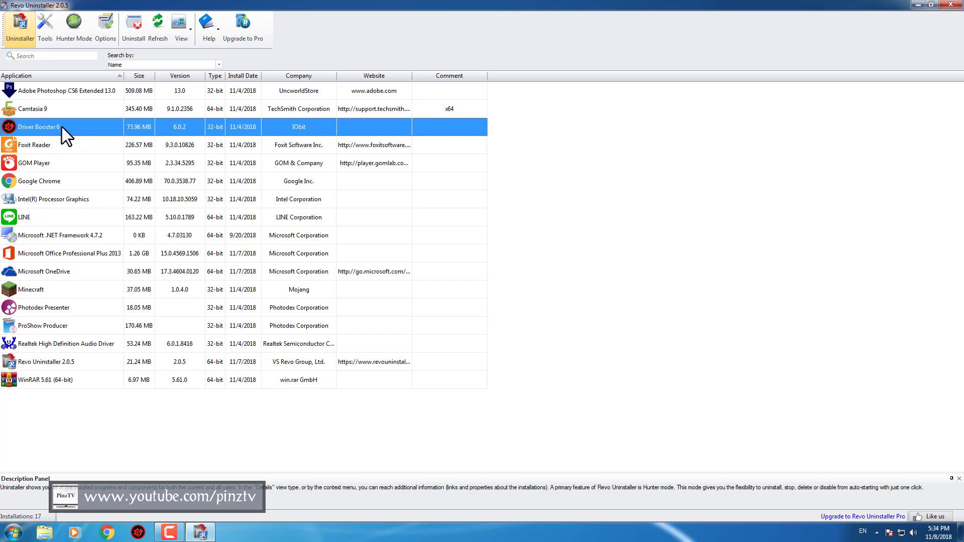
right_click(61, 125)
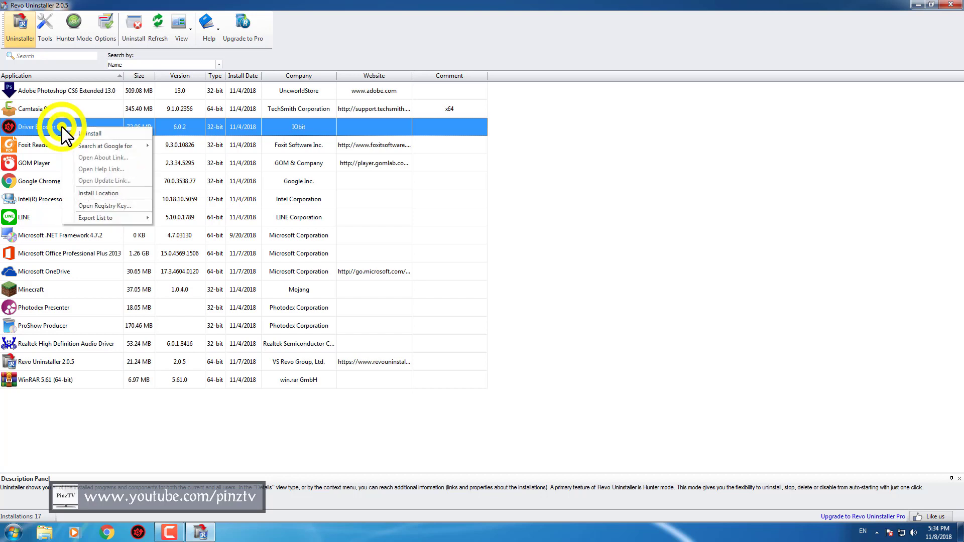
click(98, 132)
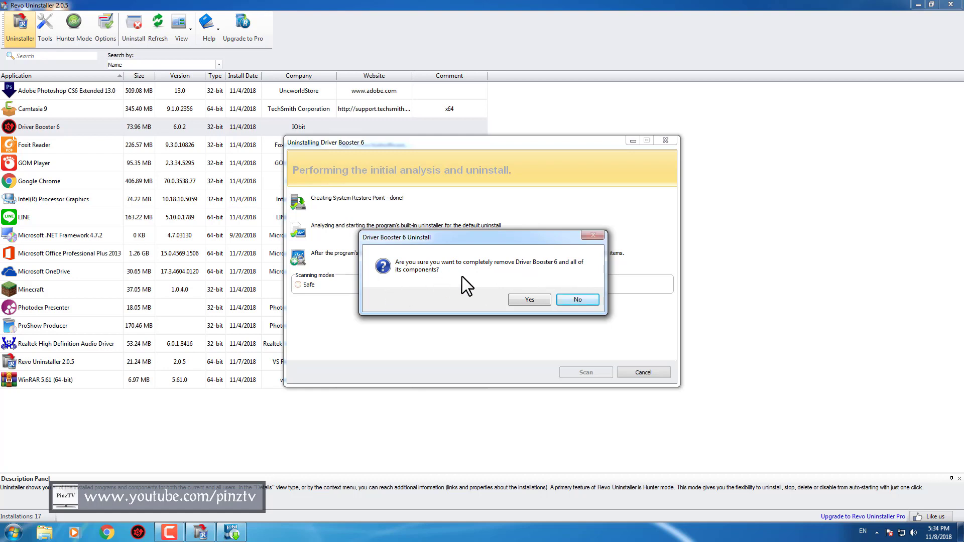
click(527, 301)
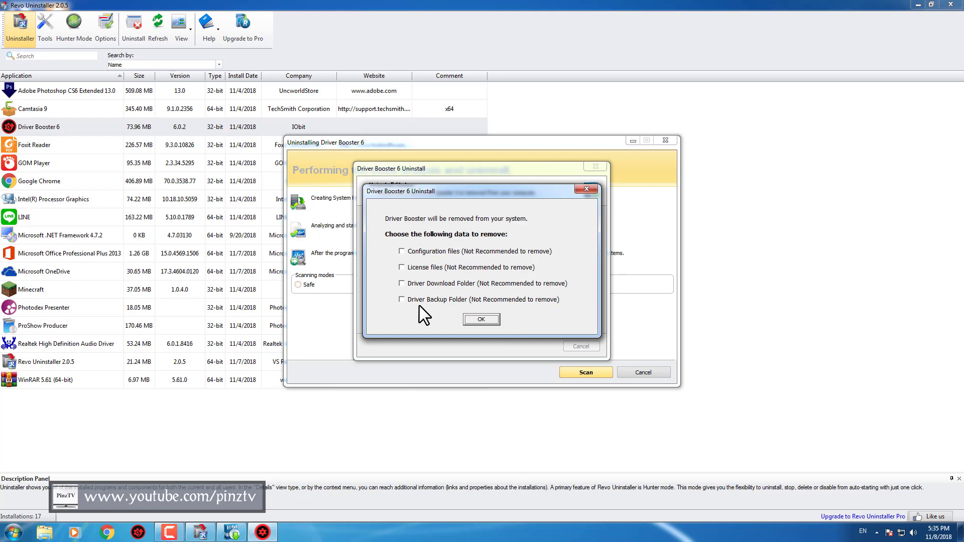
Step: Include the configuration files in the data to remove and finish Driver Booster 6's built-in uninstaller
drag(481, 186, 460, 220)
click(381, 286)
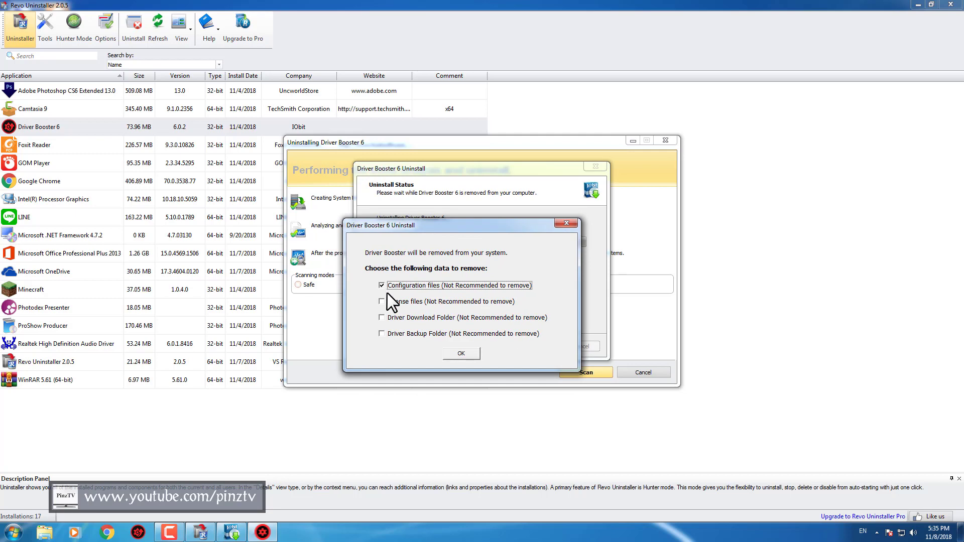
click(461, 354)
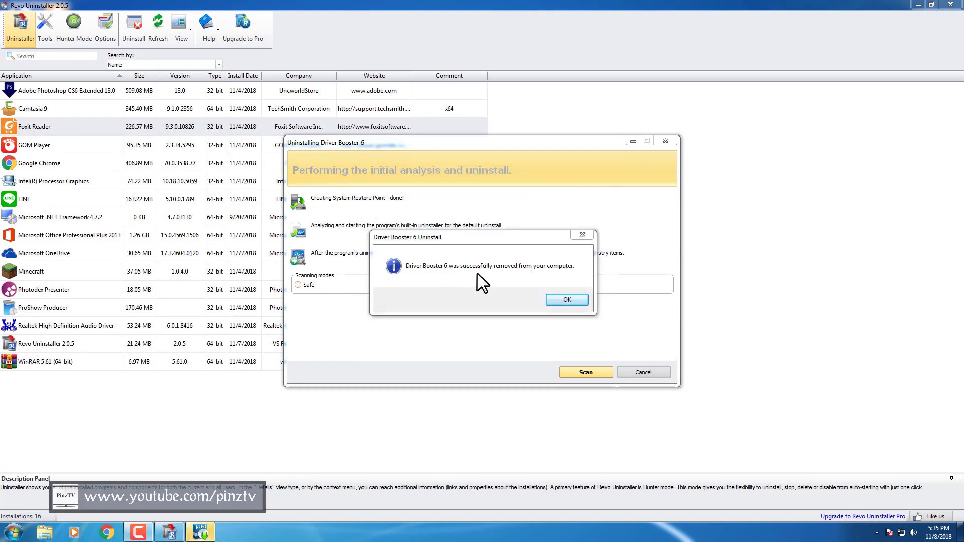
click(566, 300)
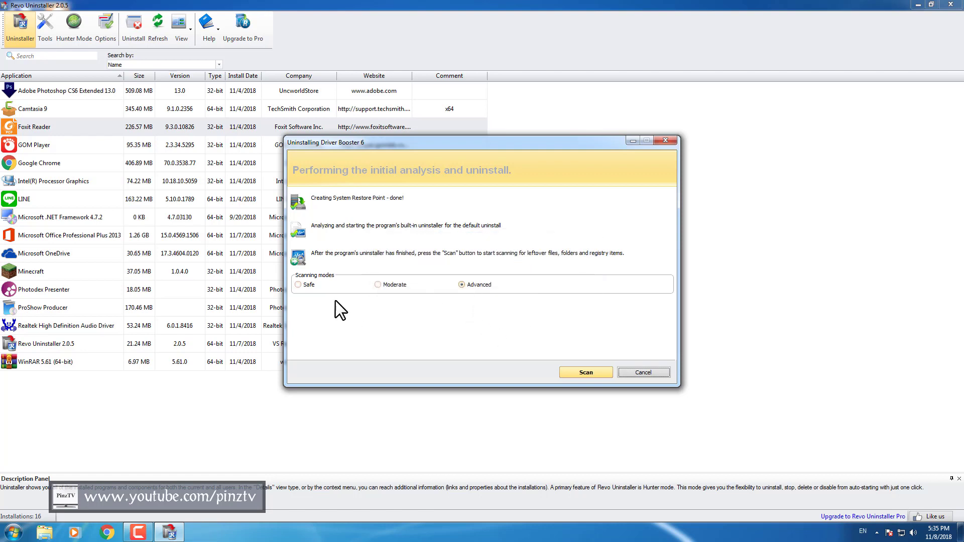
Step: Scan for Driver Booster 6 leftovers using the Advanced scanning mode
click(300, 286)
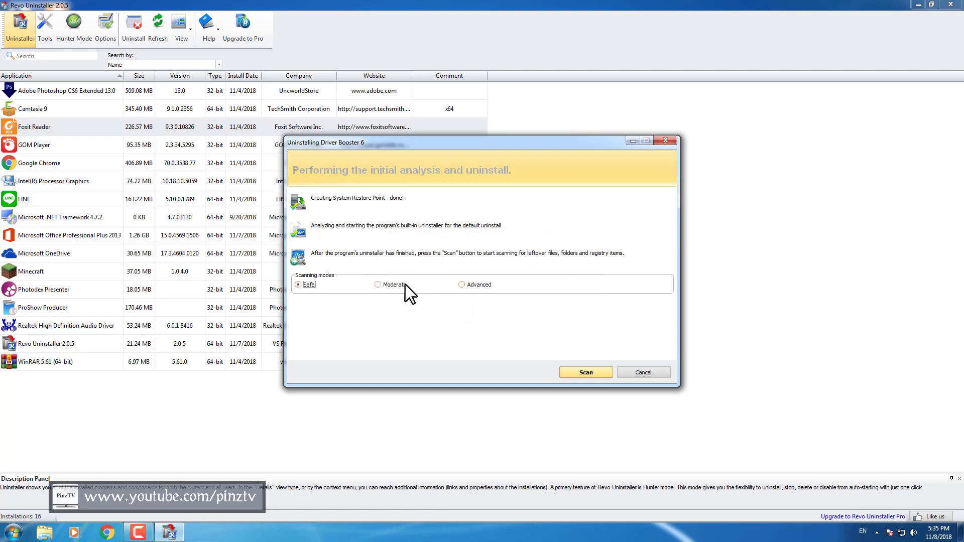
click(462, 287)
click(584, 373)
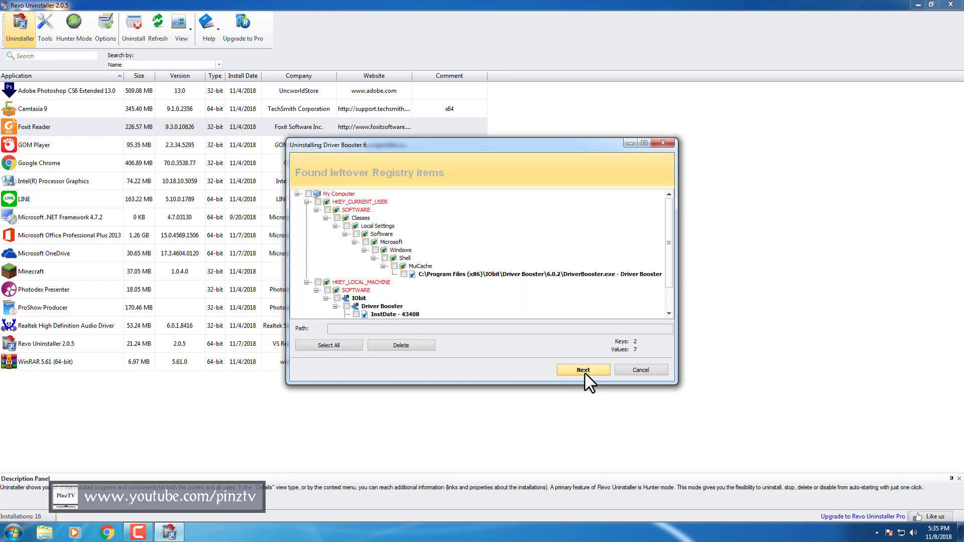
Step: Review the leftover registry items of Driver Booster 6, select them all and delete them
scroll(668, 235, down, 2)
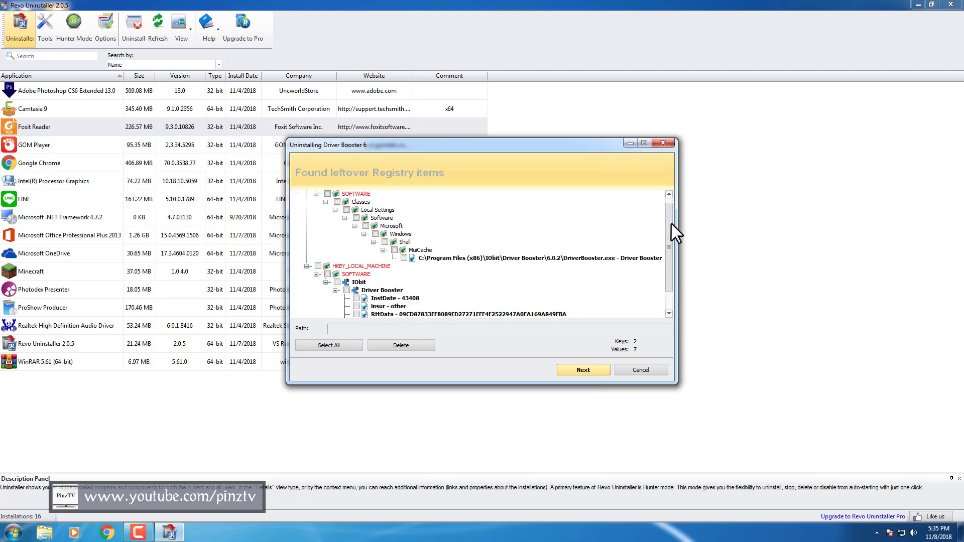
scroll(667, 227, up, 1)
scroll(666, 246, down, 2)
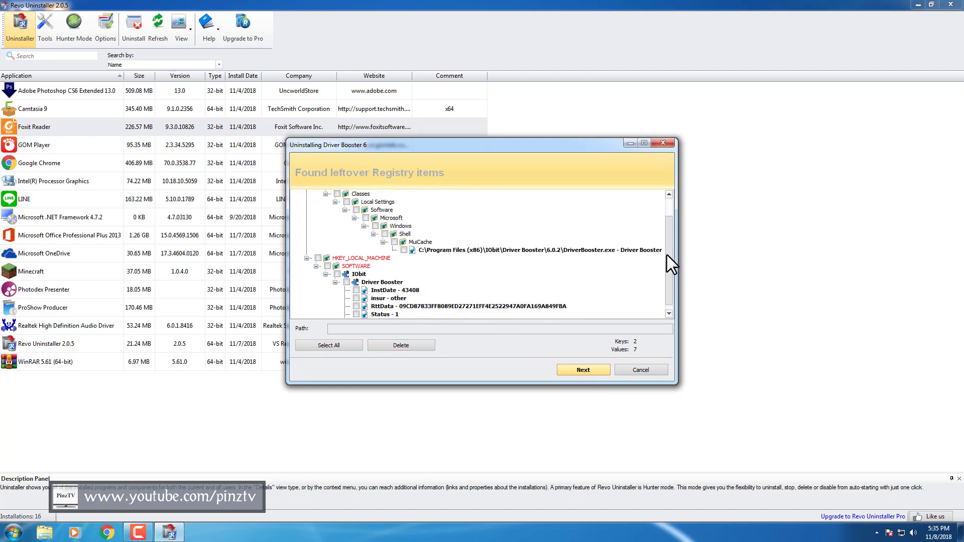
scroll(668, 261, down, 1)
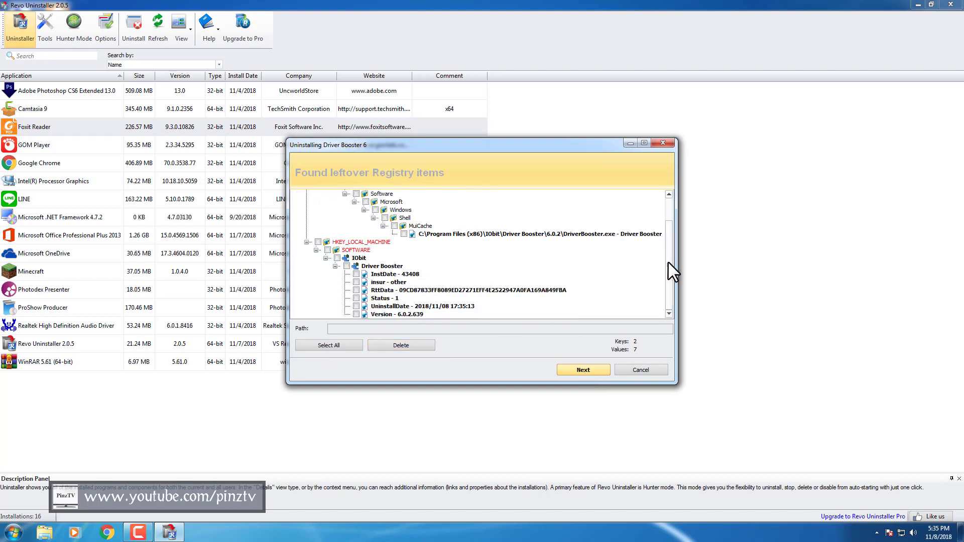
click(323, 346)
click(406, 344)
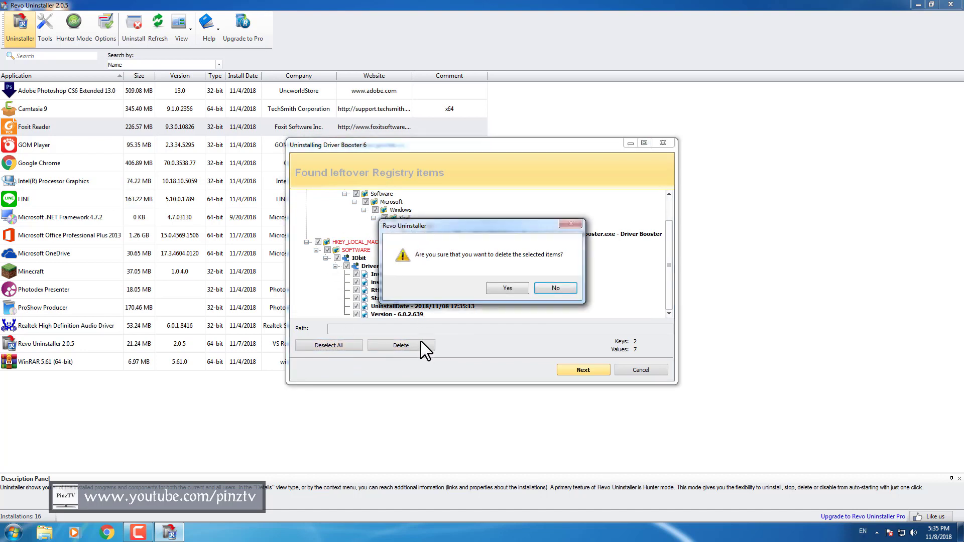
click(507, 289)
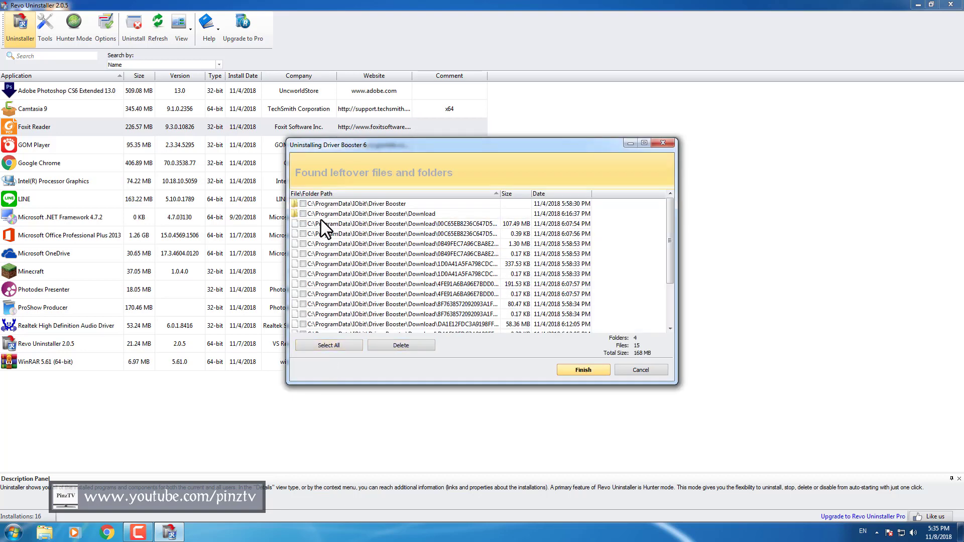
Step: Delete all leftover files and folders of Driver Booster 6 and close Revo Uninstaller
drag(670, 246, 622, 249)
click(333, 344)
click(400, 346)
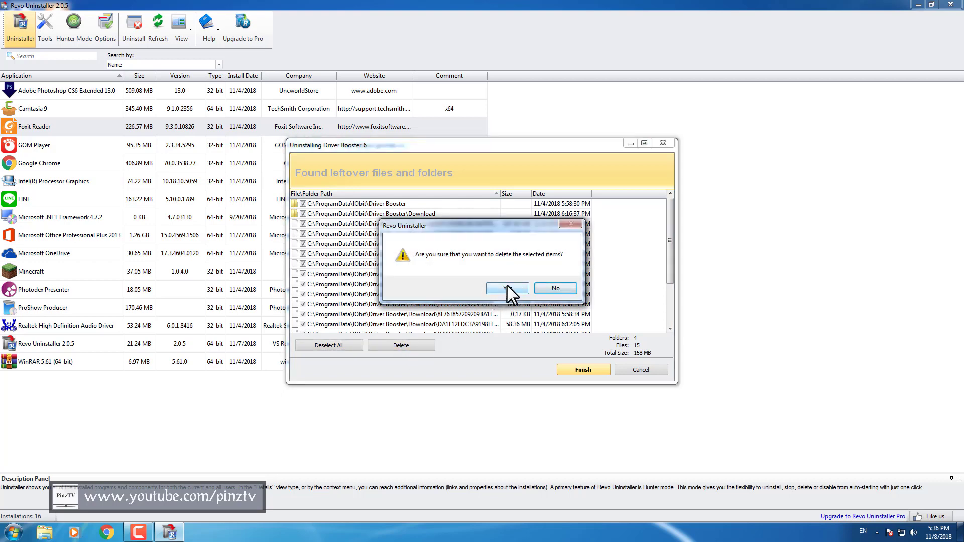
click(506, 288)
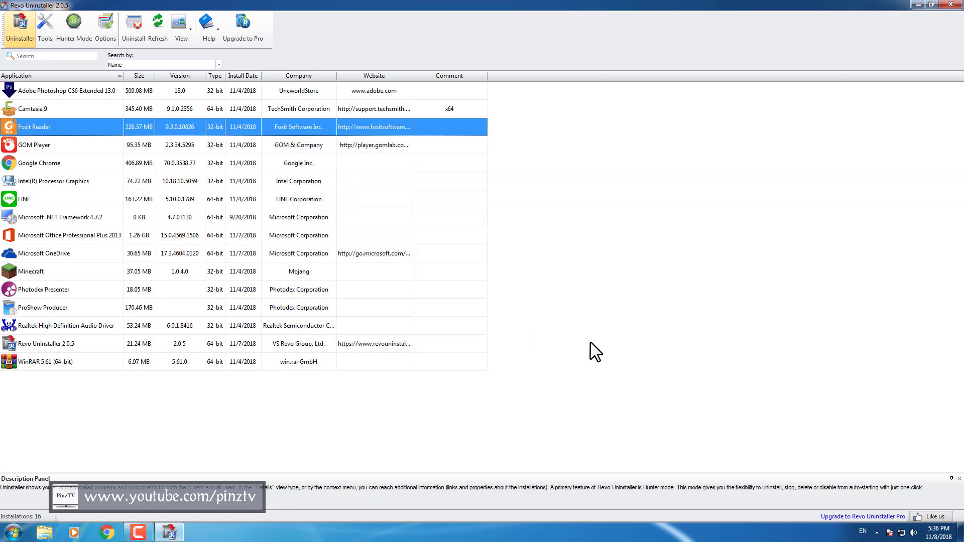
click(951, 5)
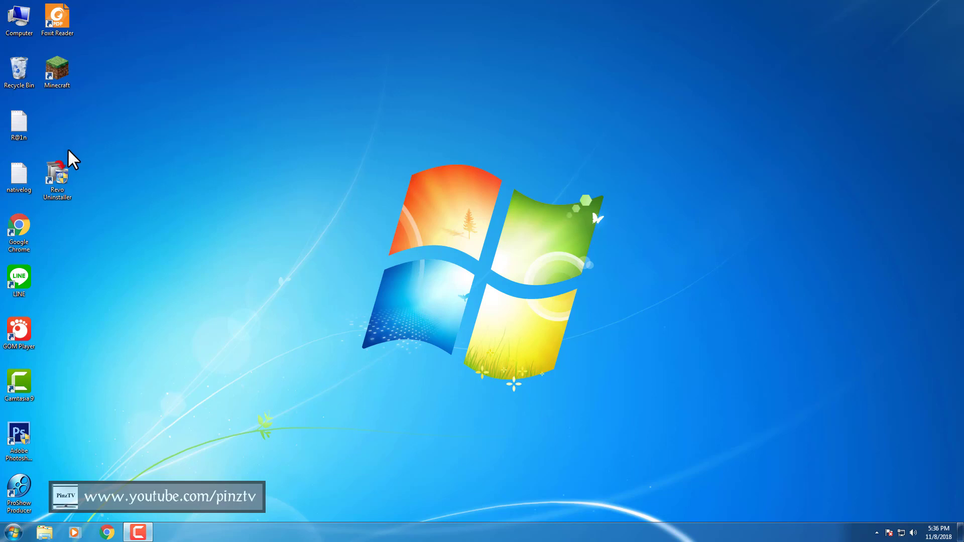
Step: In Google Chrome, search for "revo uninstaller" and open the official Revo Uninstaller Freeware download page
double_click(20, 227)
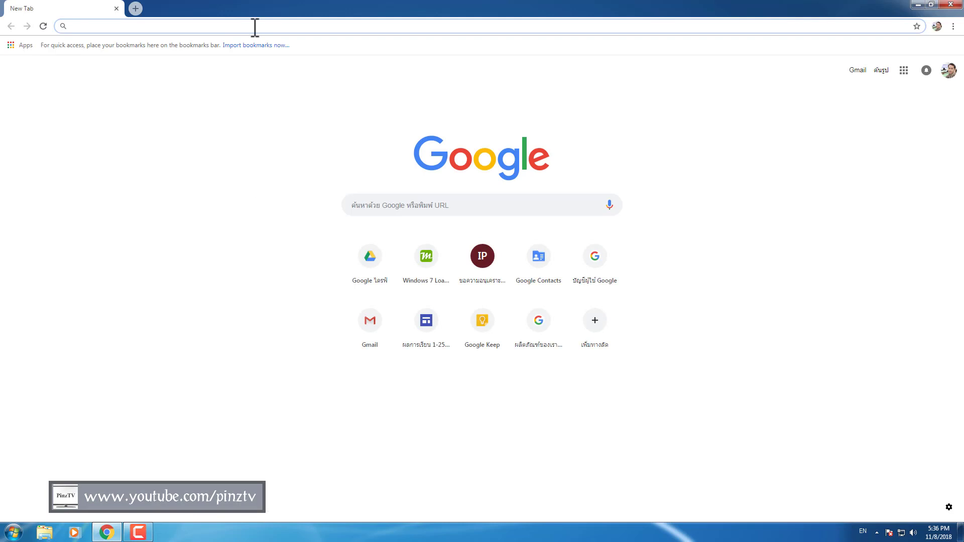
text(re)
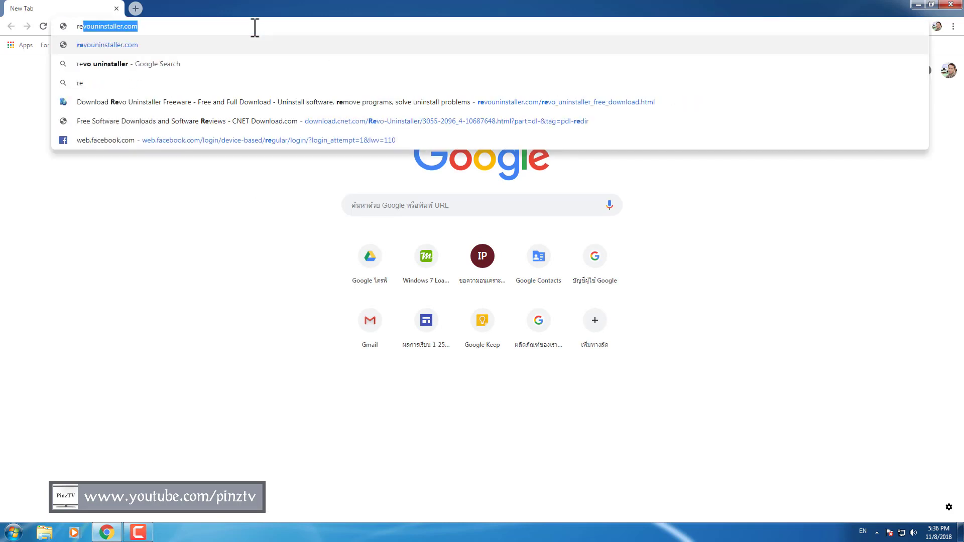
click(126, 62)
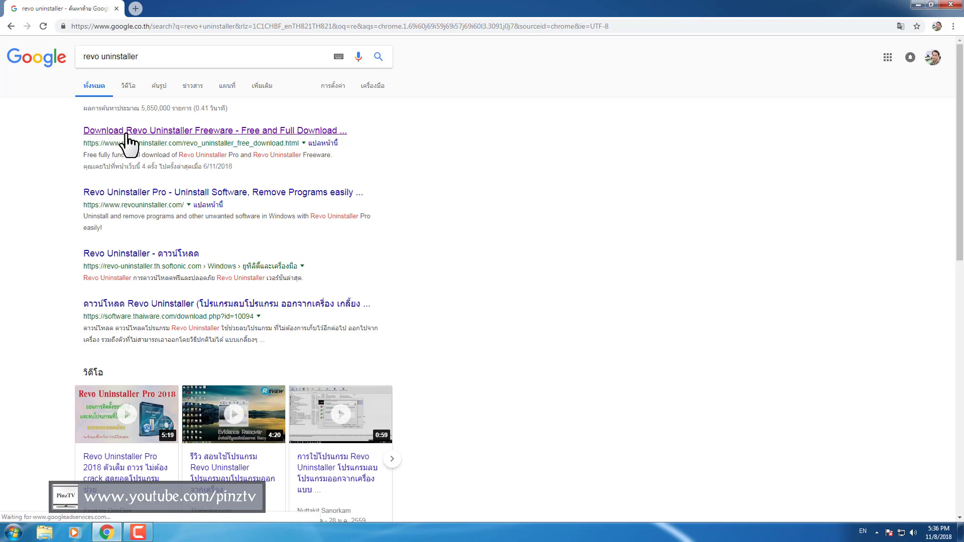
click(217, 132)
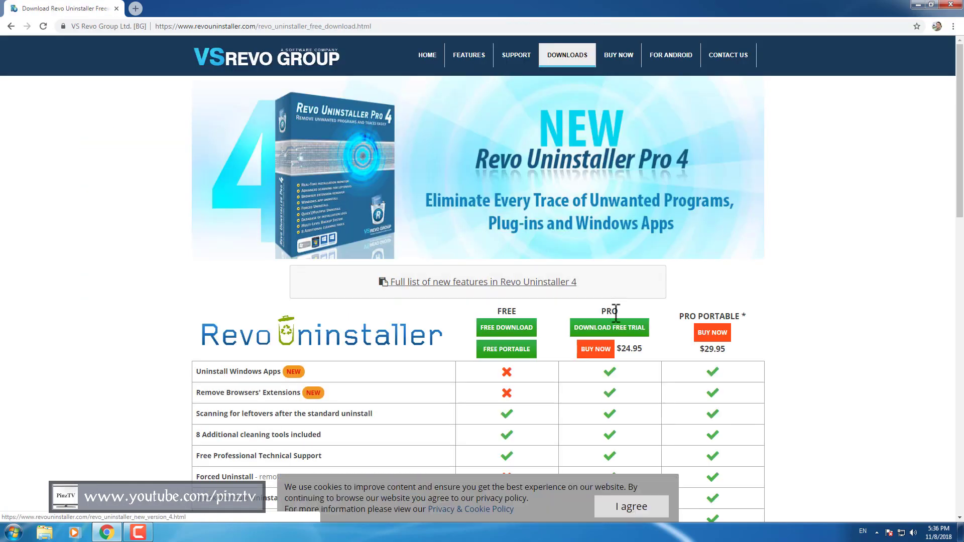
Step: Start the free Revo Uninstaller download through download.cnet.com and show the browser's full downloads list
scroll(614, 322, down, 4)
scroll(613, 314, down, 2)
scroll(570, 338, up, 3)
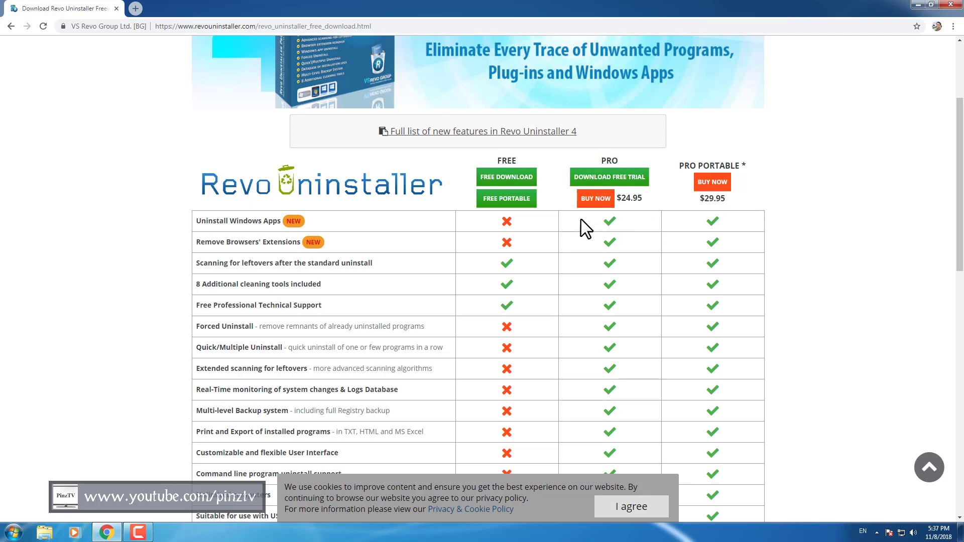
click(506, 180)
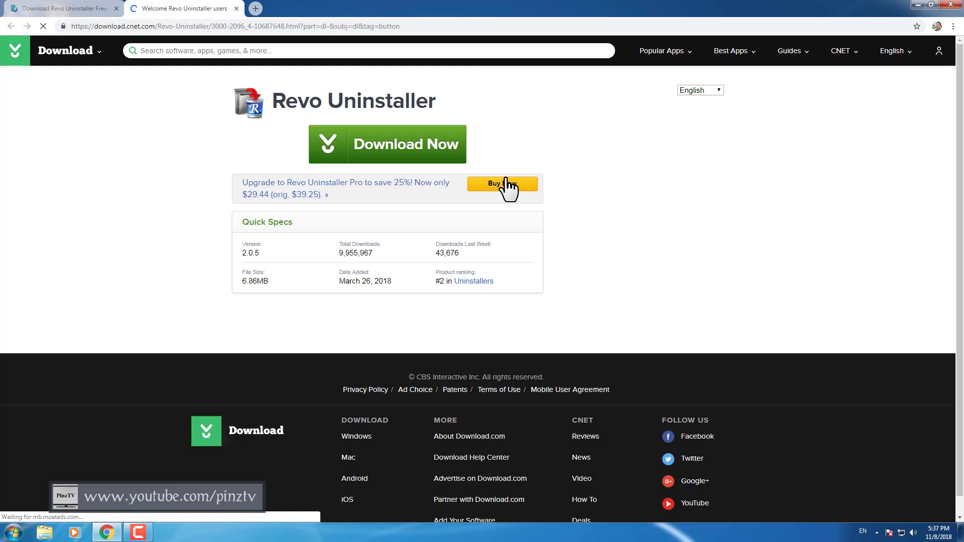
click(327, 150)
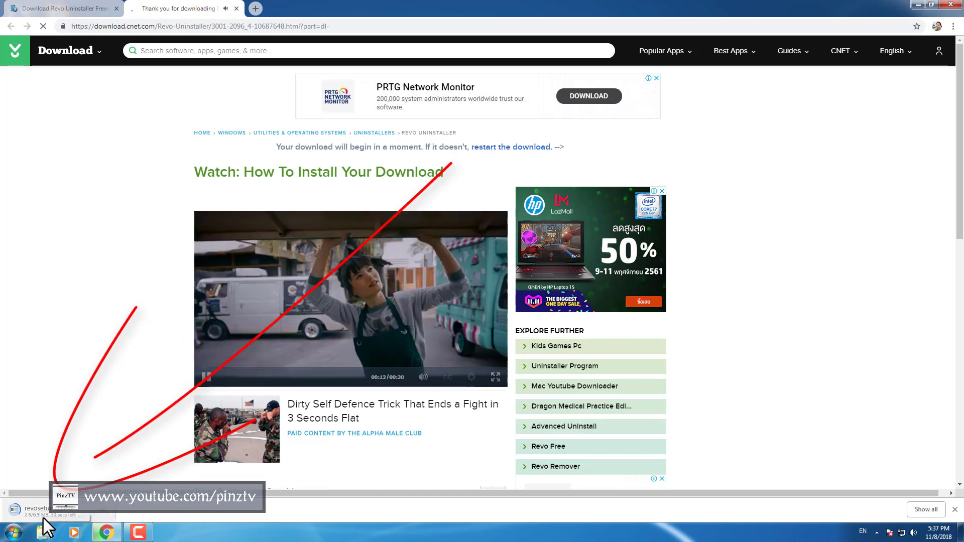
click(924, 509)
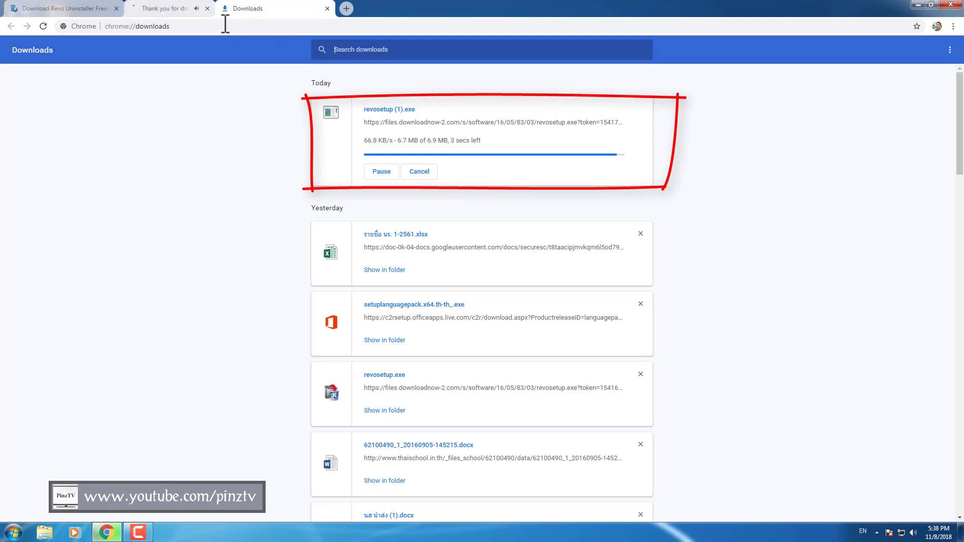
Step: Close the download thank-you page and run the downloaded revosetup (1).exe, allowing it past the security warning
click(208, 9)
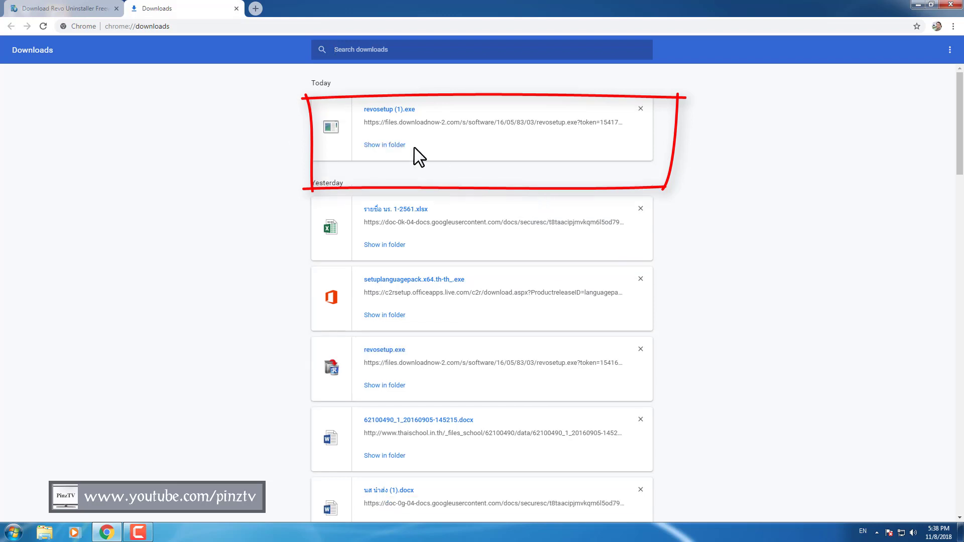
click(384, 111)
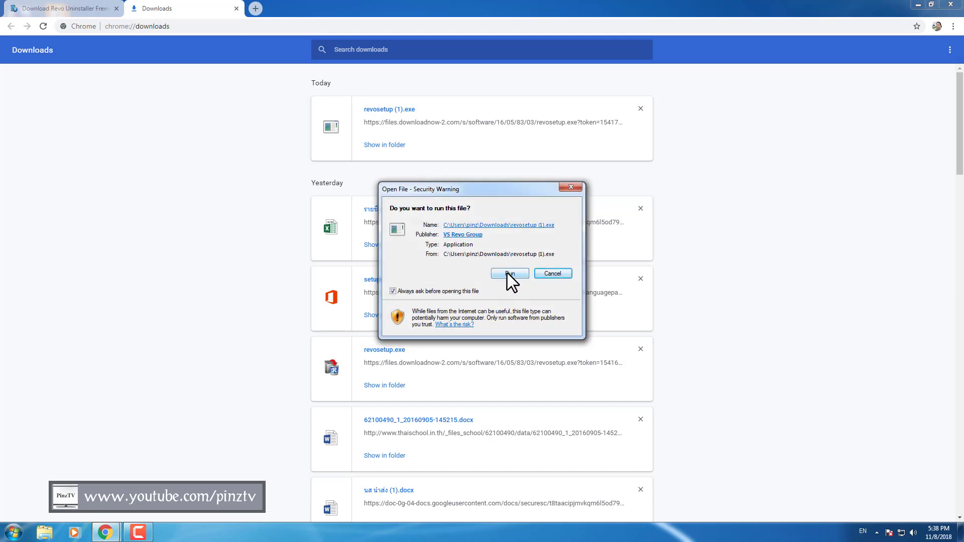
click(508, 274)
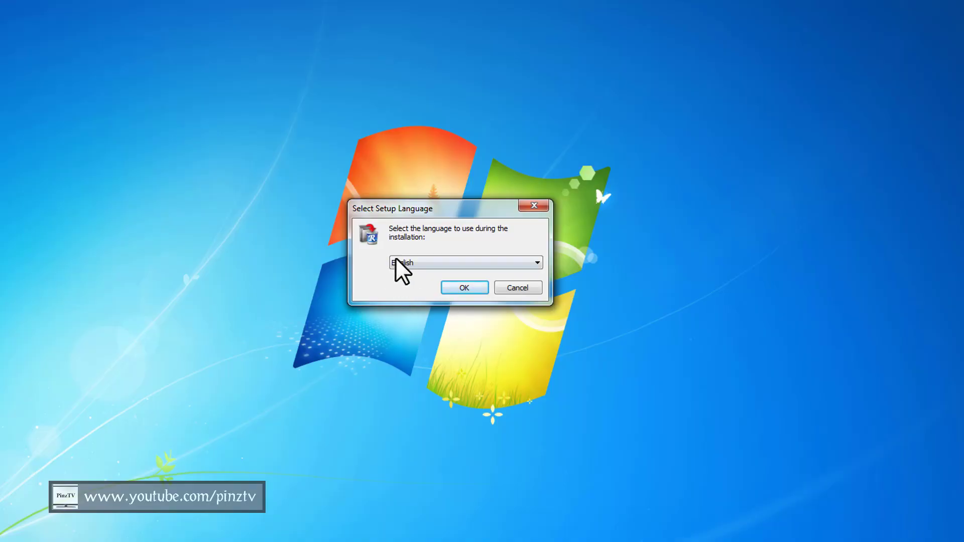
Step: Browse the available setup languages and confirm English for the installation
click(403, 264)
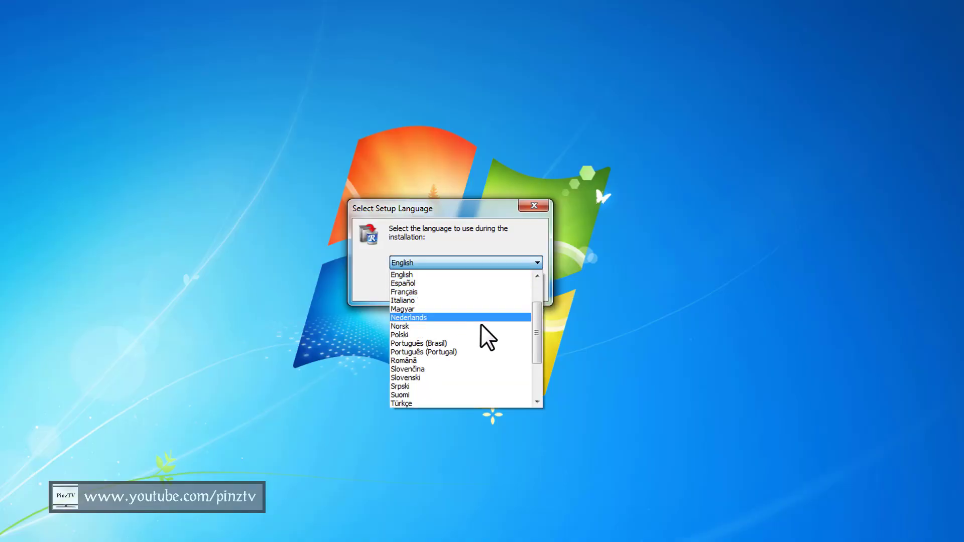
drag(539, 321, 537, 362)
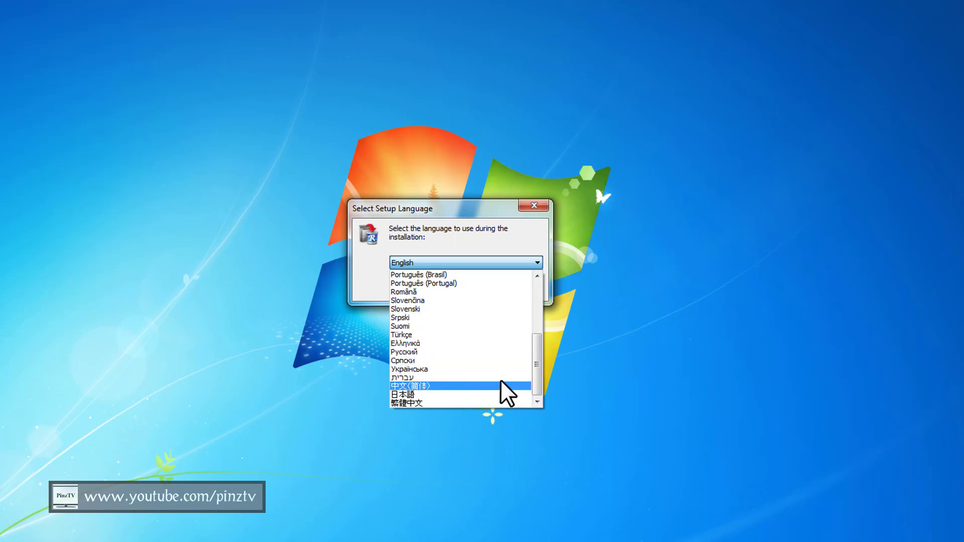
drag(536, 373, 540, 320)
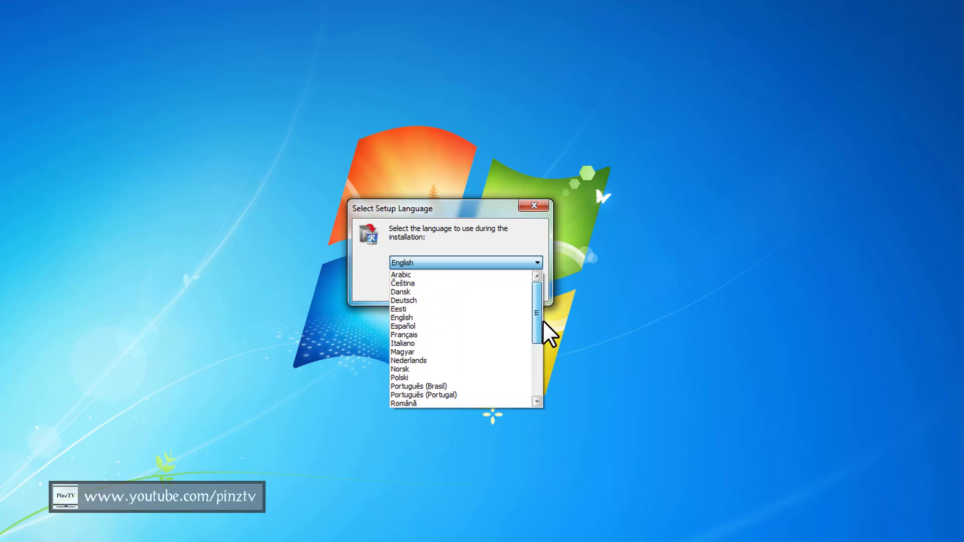
click(417, 317)
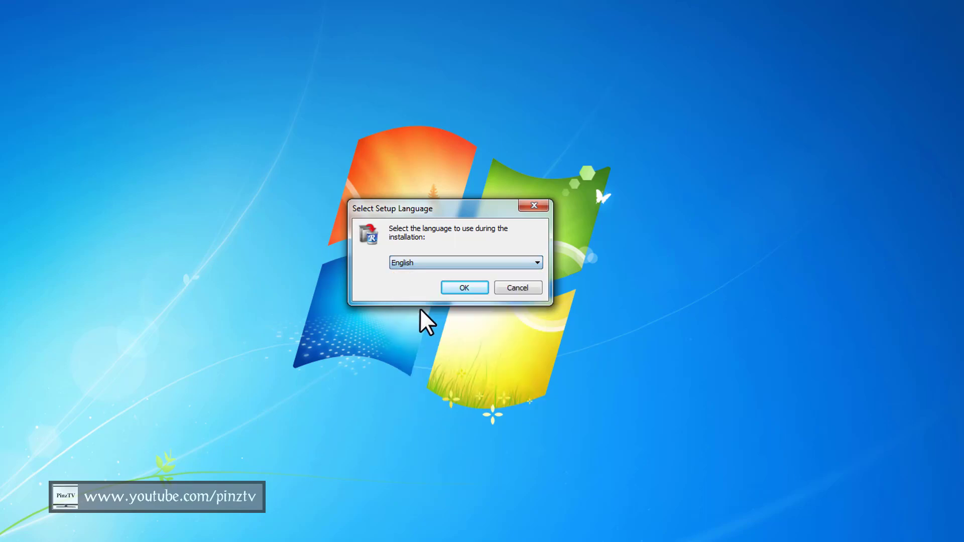
click(466, 287)
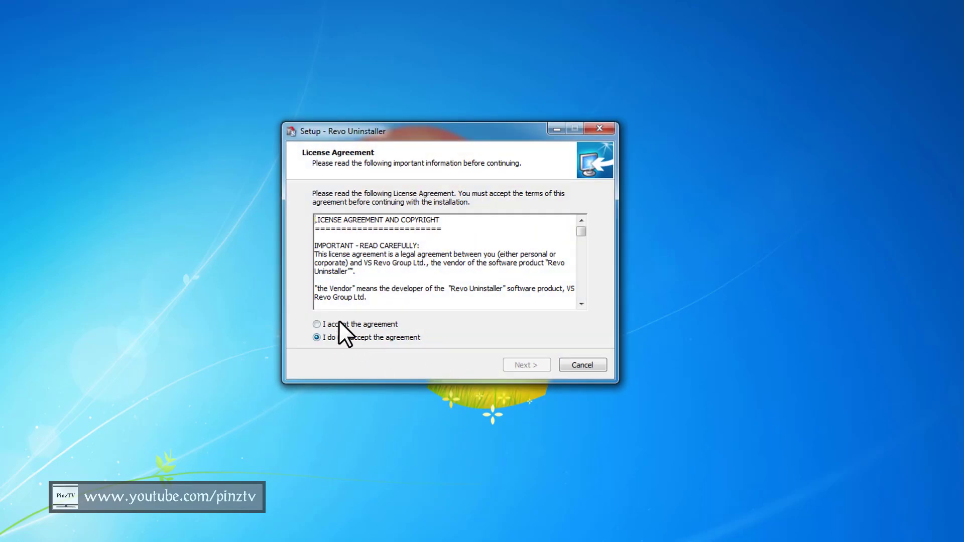
Step: Accept the license agreement, install Revo Uninstaller with a desktop shortcut, and finish setup with the program set to launch
click(354, 326)
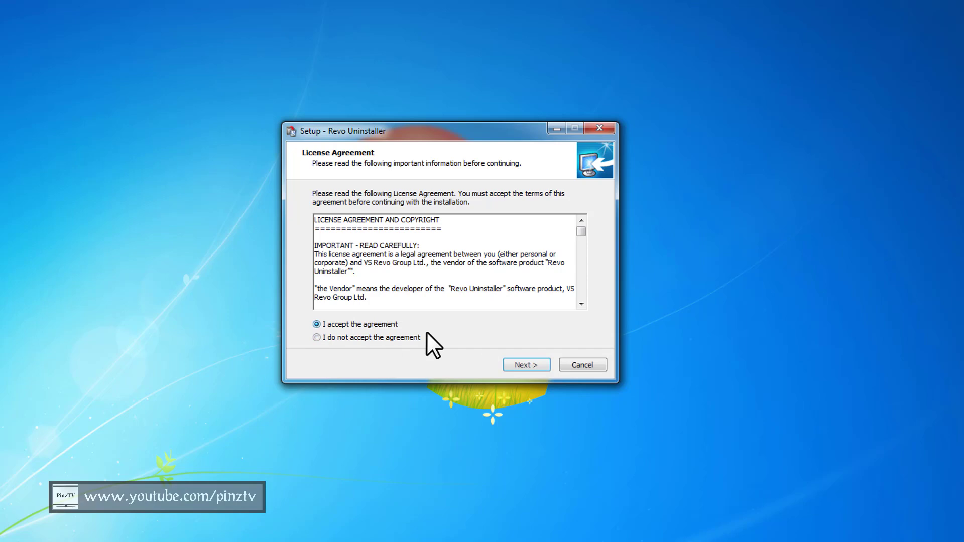
click(522, 365)
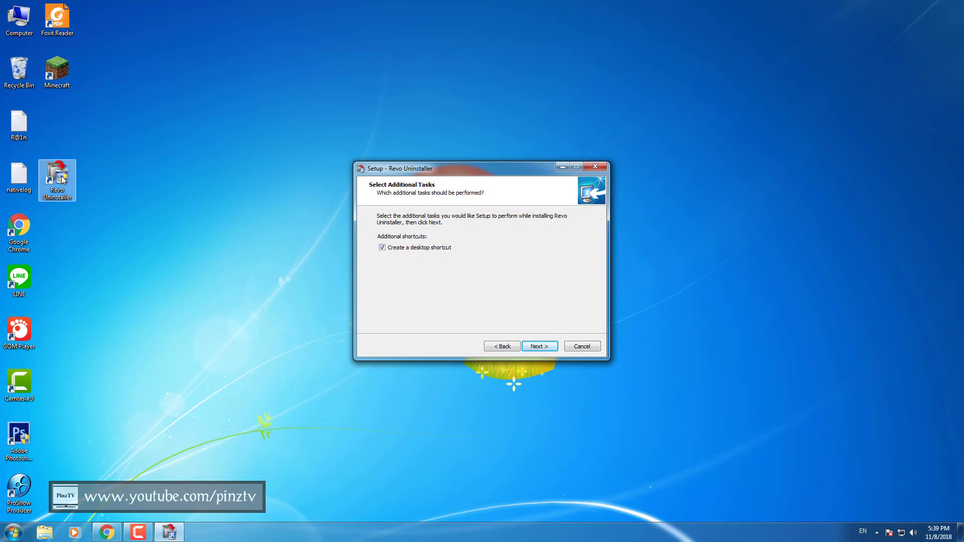
click(383, 248)
click(544, 346)
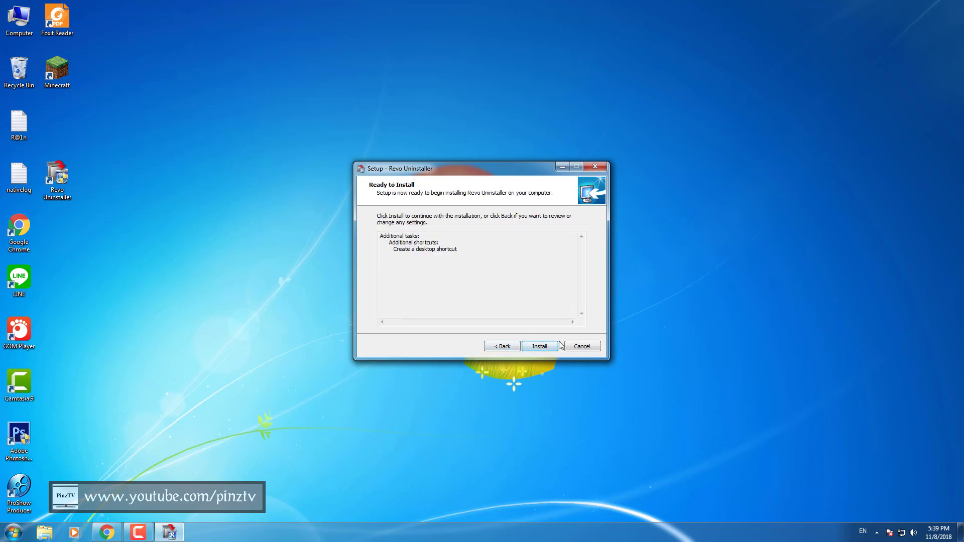
click(548, 347)
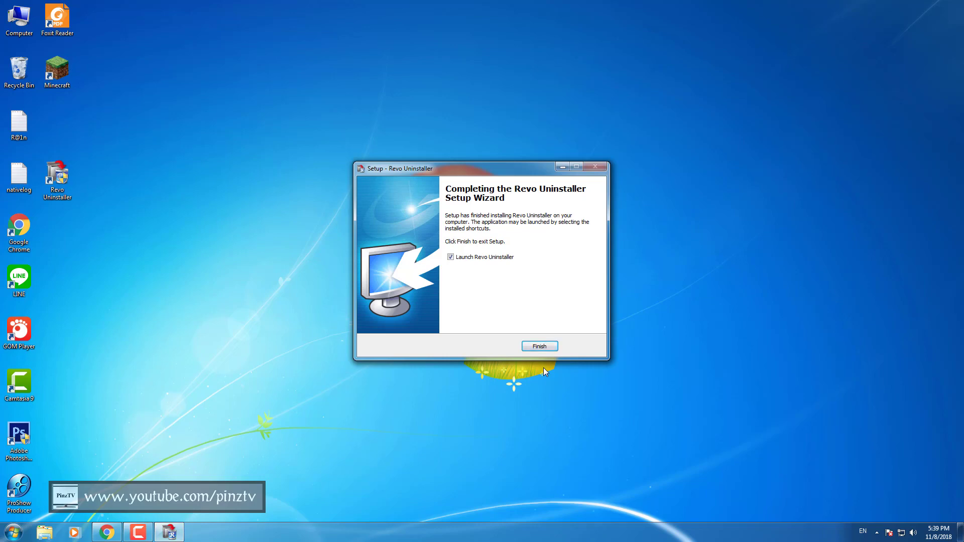
click(545, 347)
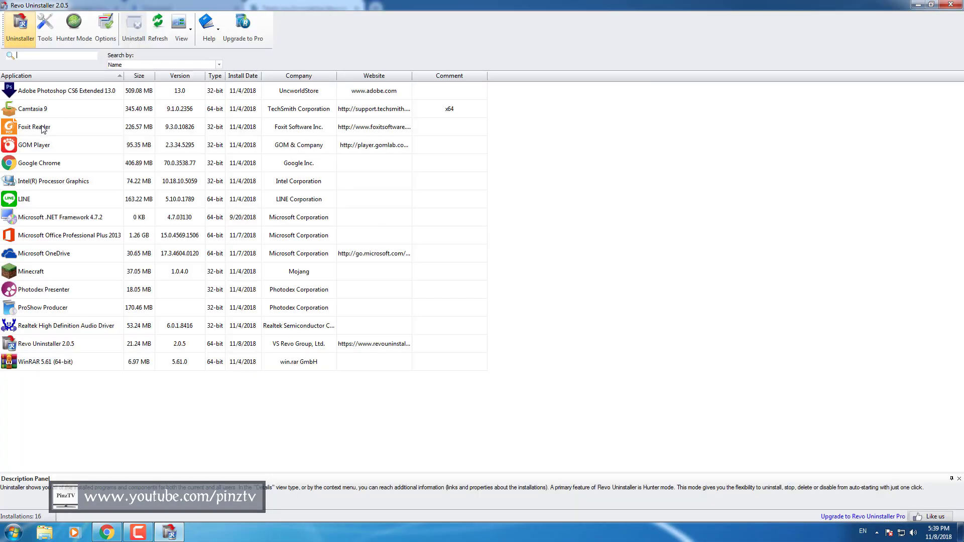
Step: Show the actions available for Foxit Reader in the installed programs list, and dismiss them without choosing one
right_click(42, 129)
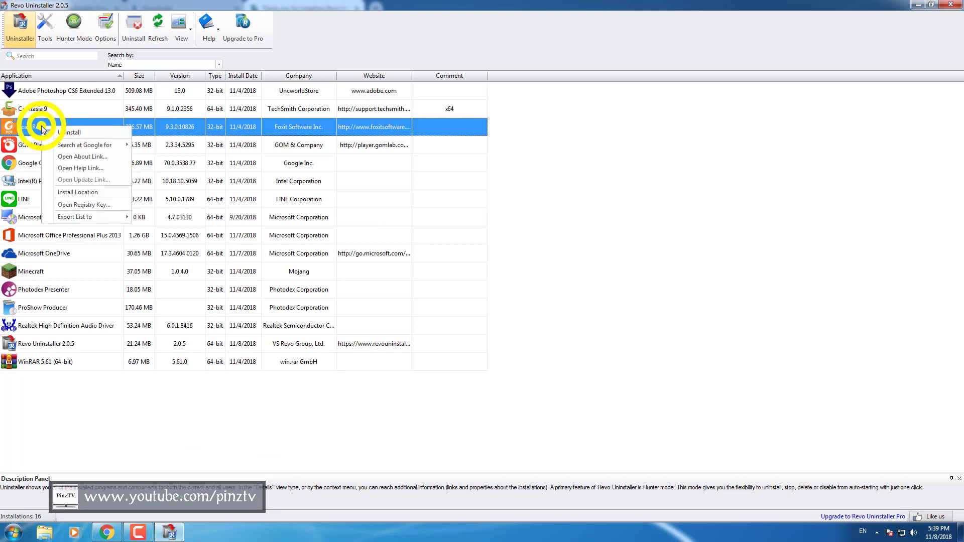
click(570, 350)
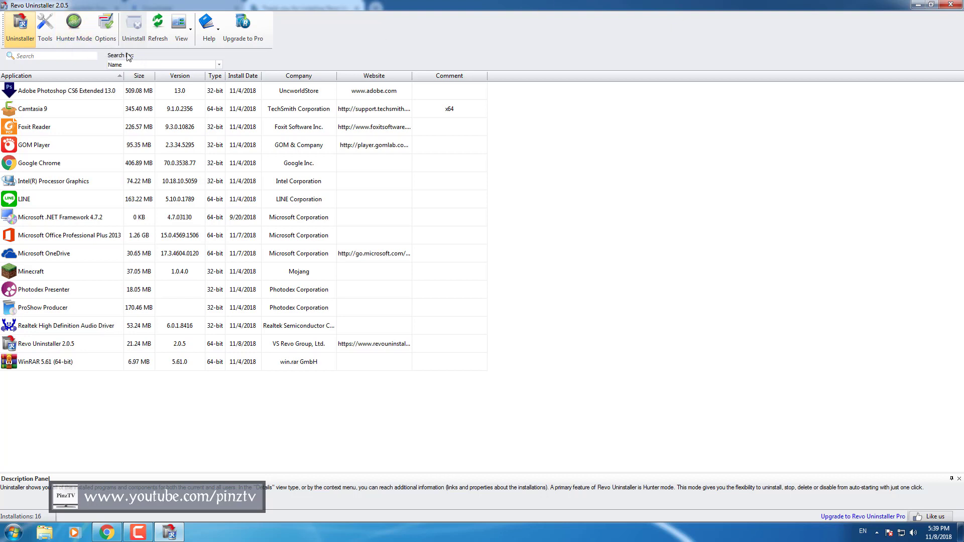
Step: Switch Revo Uninstaller to Hunter Mode and close the browser window so the desktop is clear
click(73, 26)
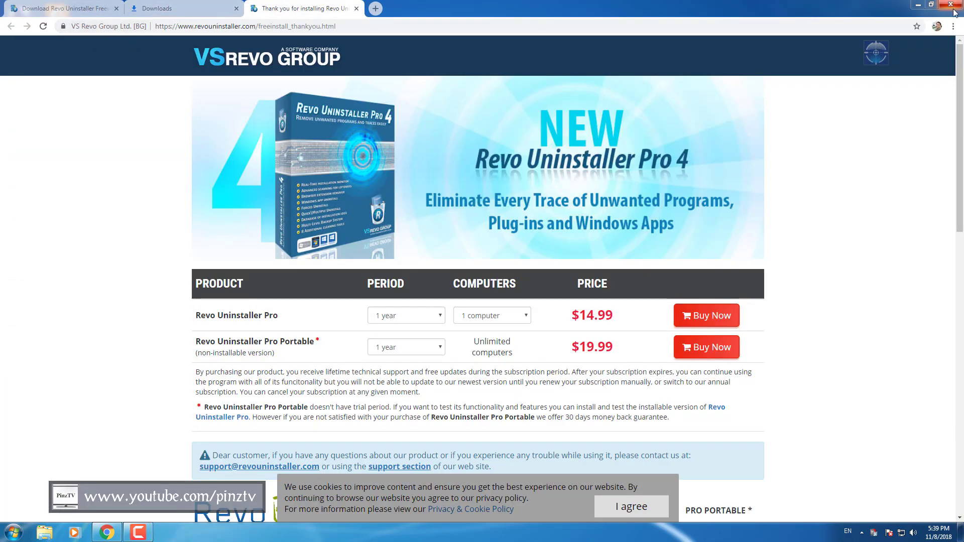
click(956, 5)
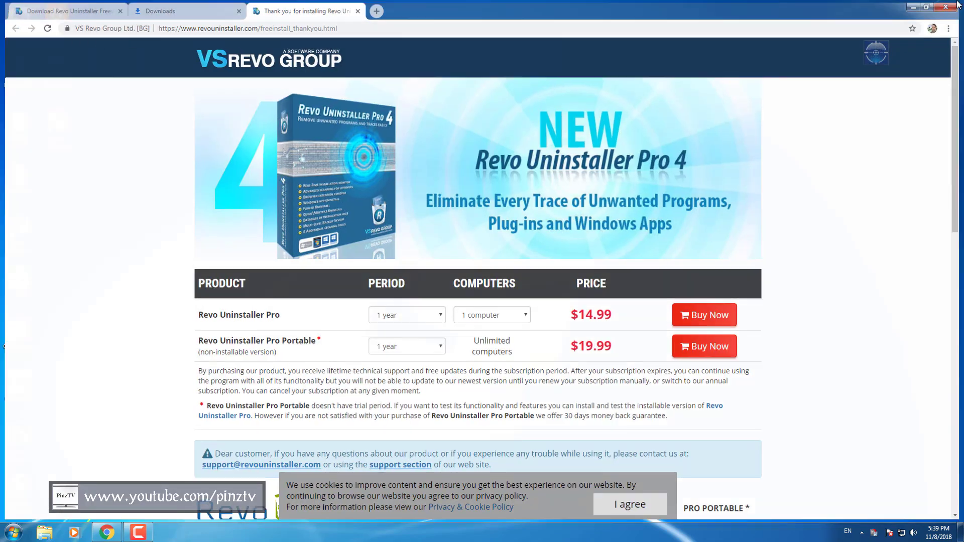
drag(876, 52, 652, 185)
click(951, 11)
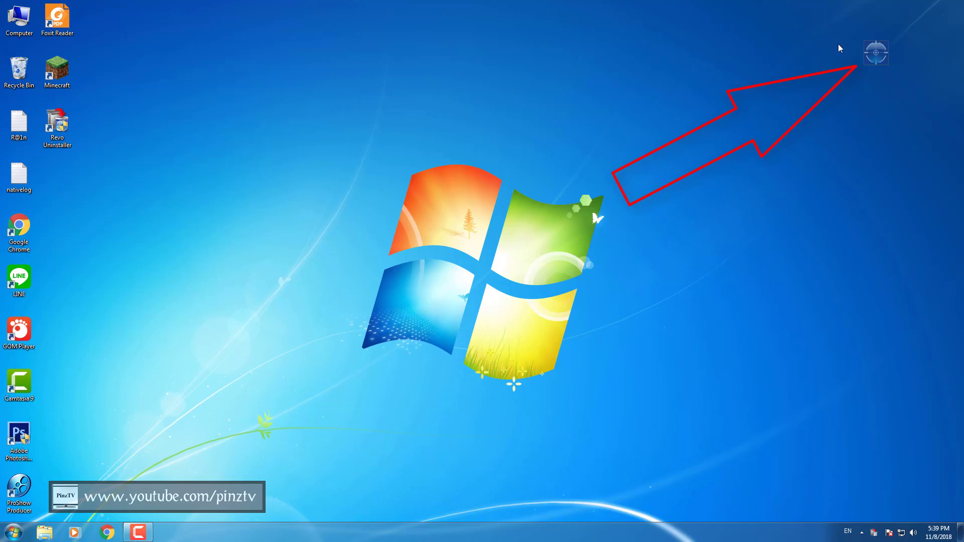
Step: Move the Hunter Mode target onto the Adobe Photoshop desktop shortcut to bring up its uninstall and process options
drag(876, 51, 147, 106)
drag(140, 299, 18, 435)
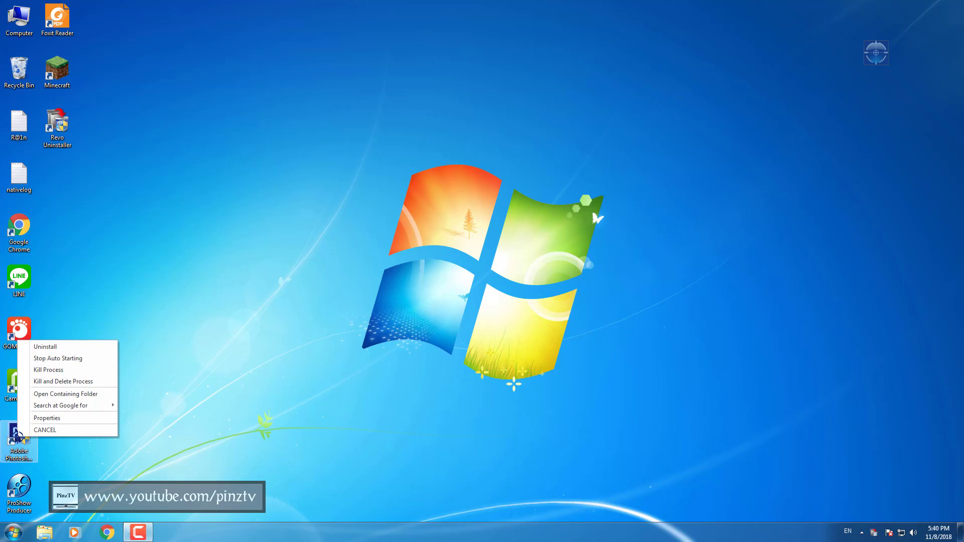